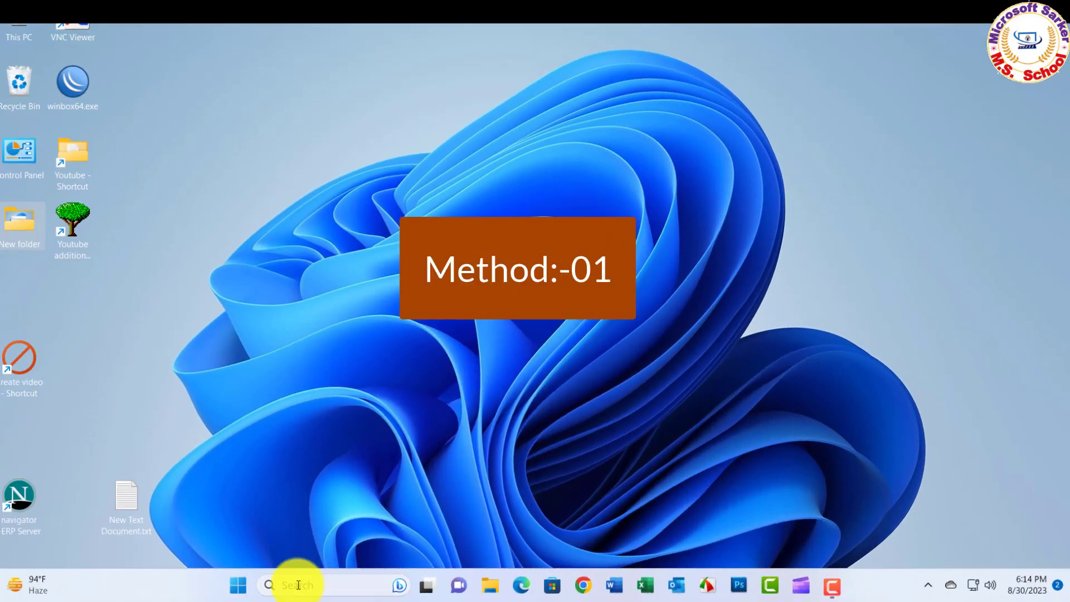
- Search Windows for 'gpe' so Edit group policy shows as the best match
left_click(296, 585)
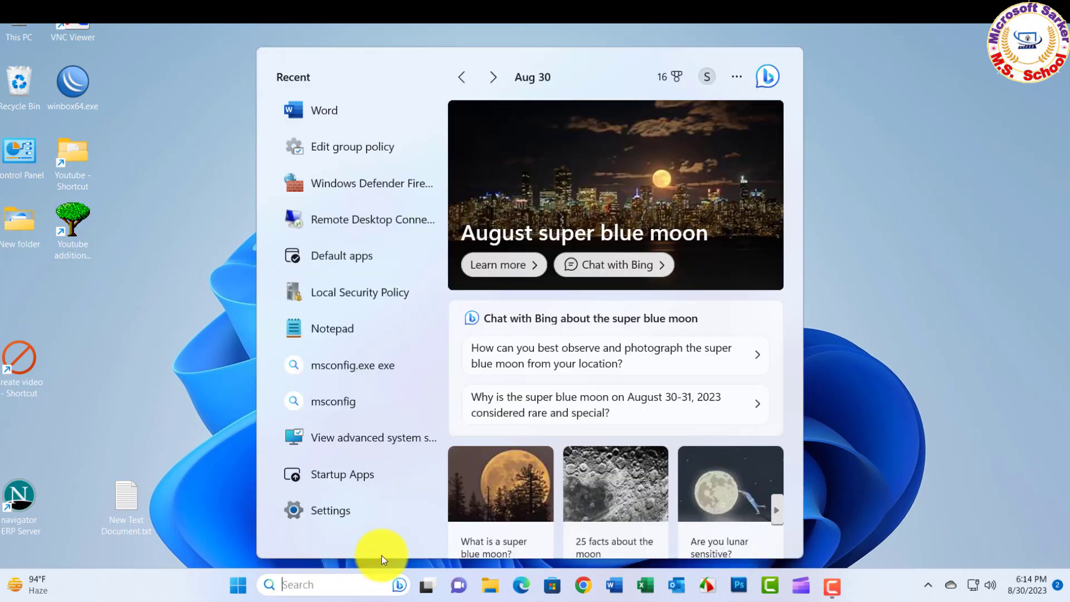
type("gpe")
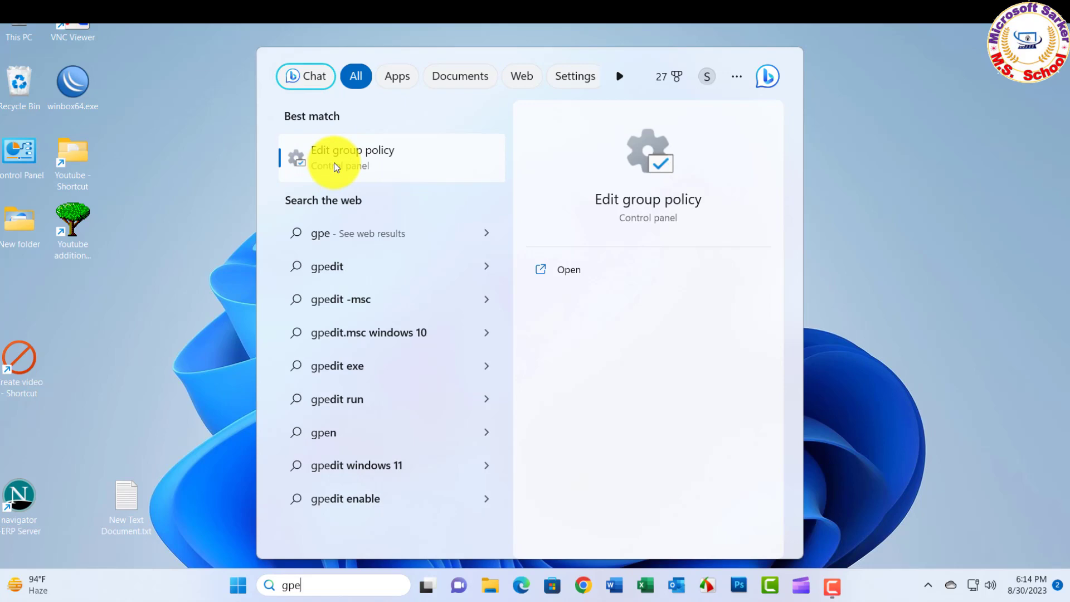
left_click_drag(278, 137, 414, 174)
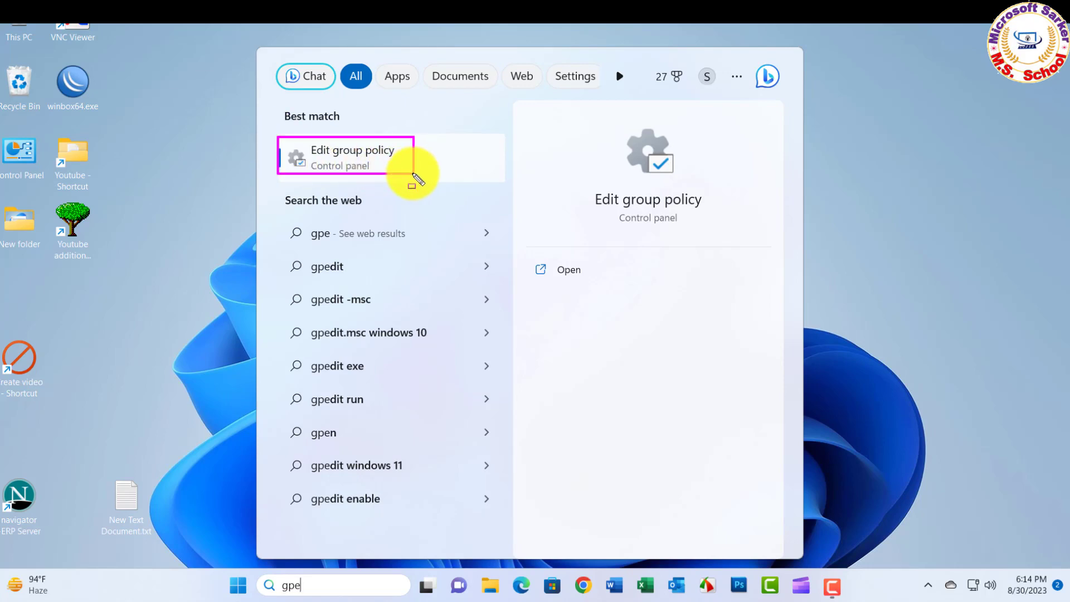
- Launch Edit group policy and expand Computer Configuration > Administrative Templates > Network, widening the tree
left_click(361, 156)
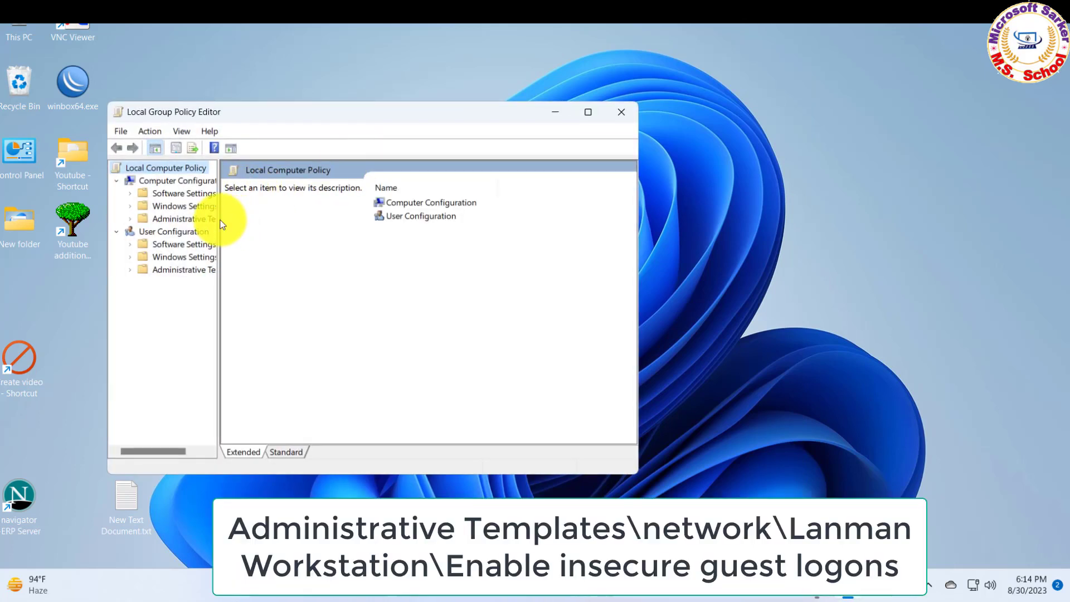
left_click_drag(217, 219, 260, 220)
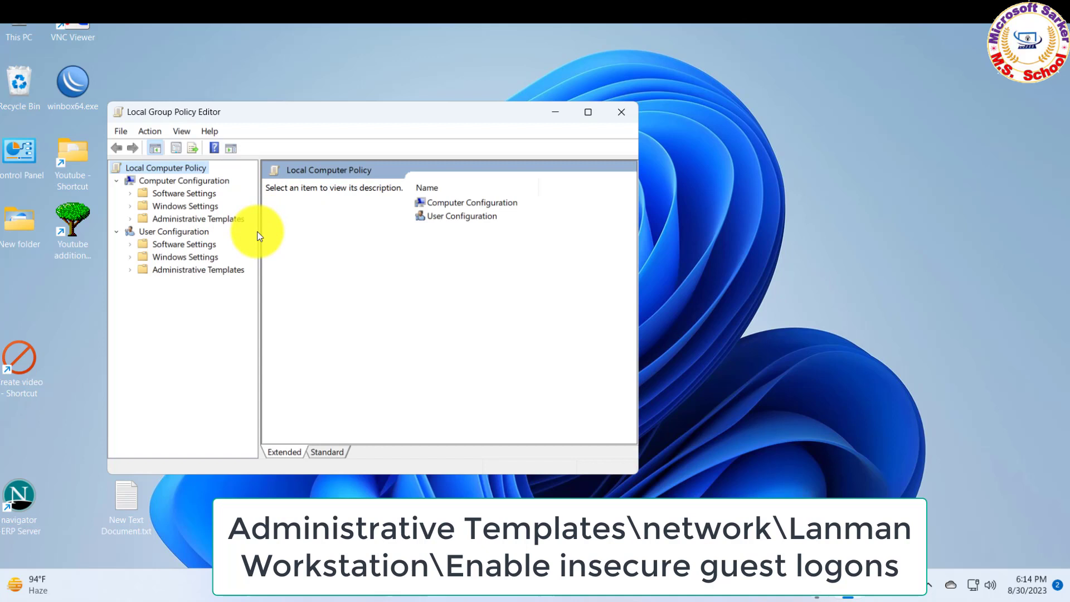
left_click_drag(127, 214, 246, 225)
double_click(130, 219)
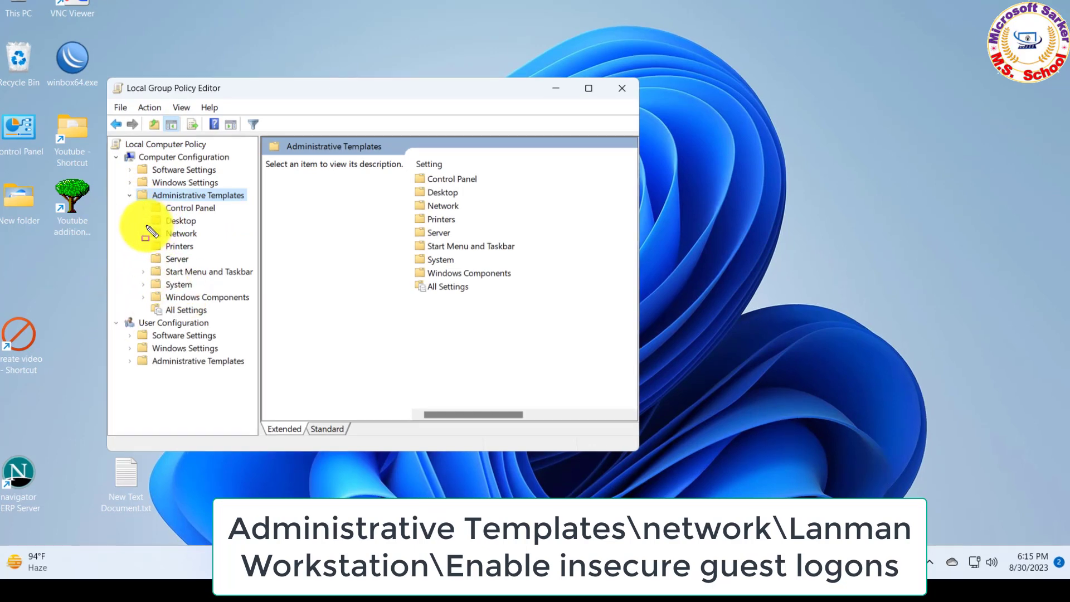
left_click_drag(142, 226, 202, 243)
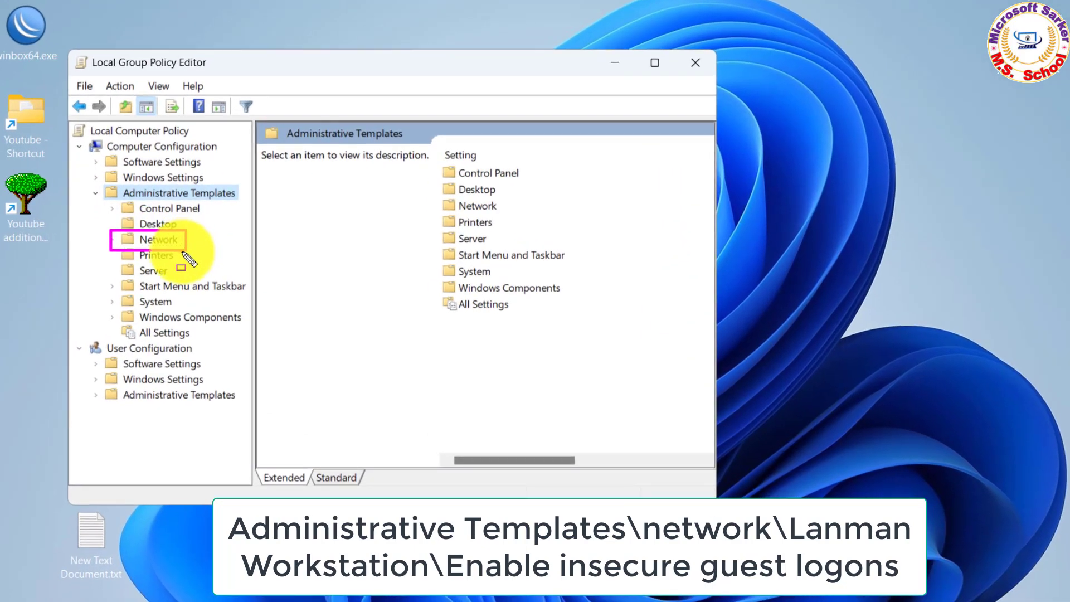
left_click(112, 240)
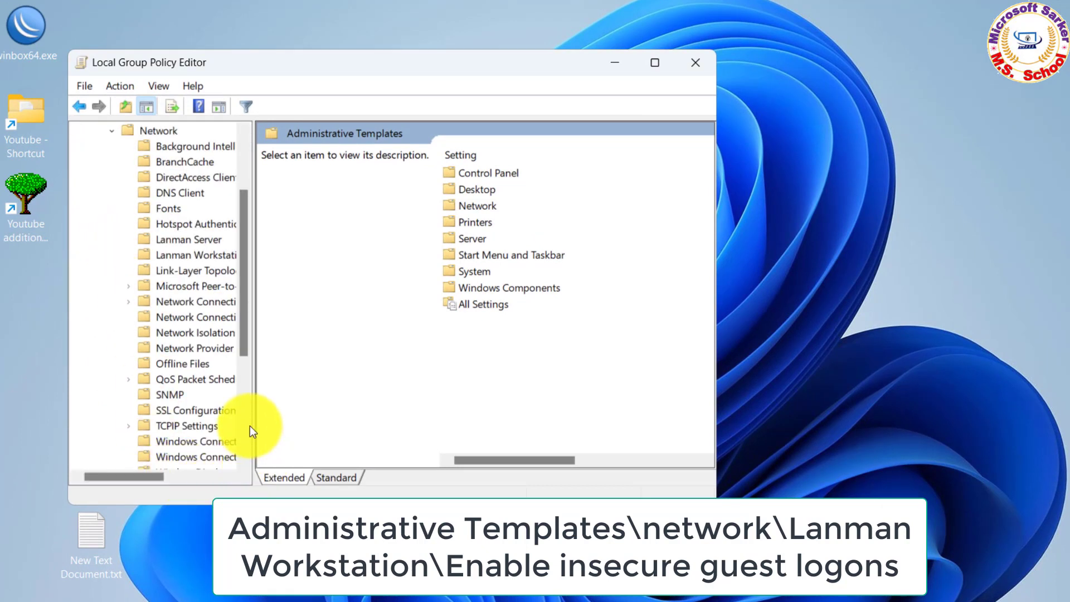
left_click_drag(251, 425, 335, 433)
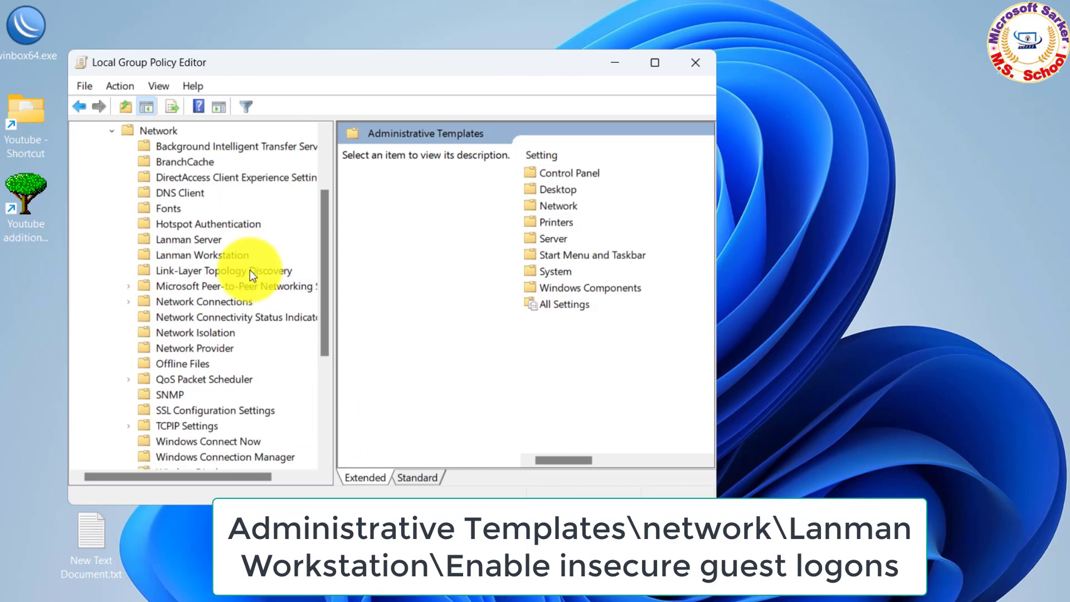
- Show the Lanman Workstation settings and select Enable insecure guest logons
left_click(183, 256)
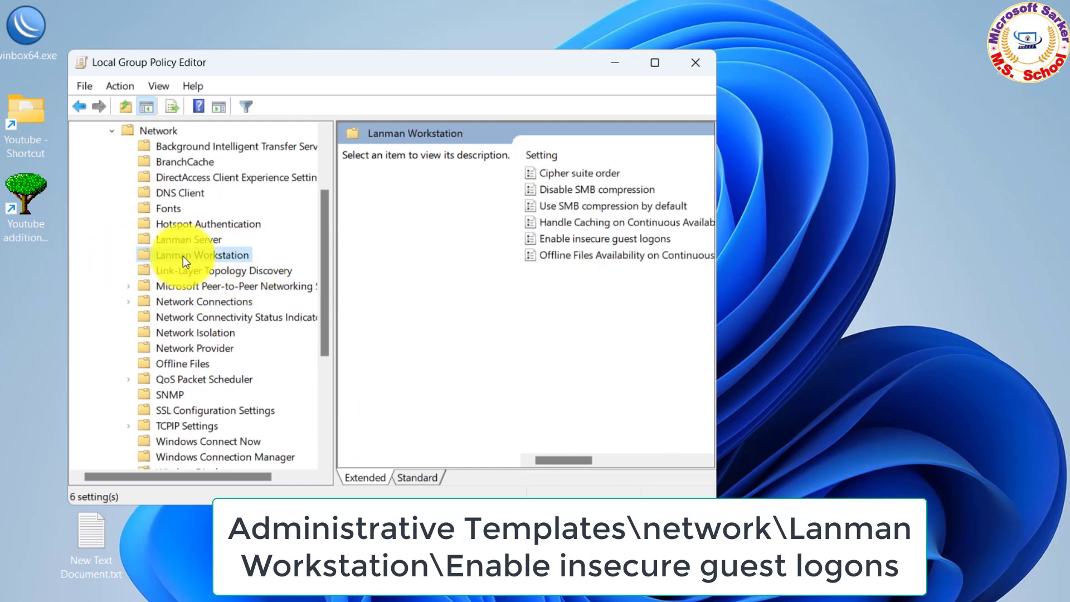
left_click(419, 478)
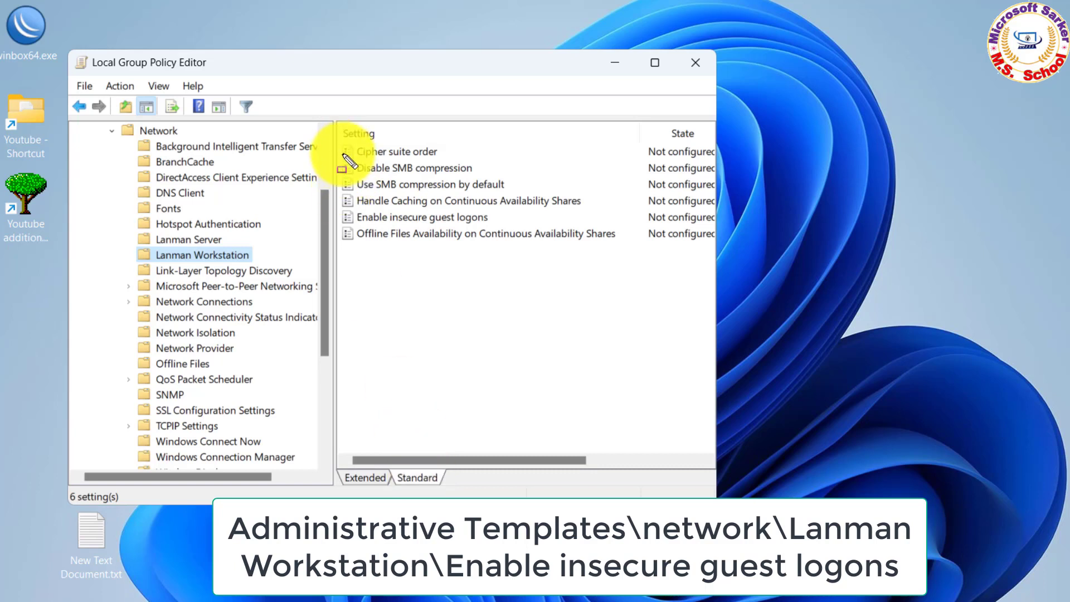
left_click_drag(333, 207, 494, 225)
key("Escape")
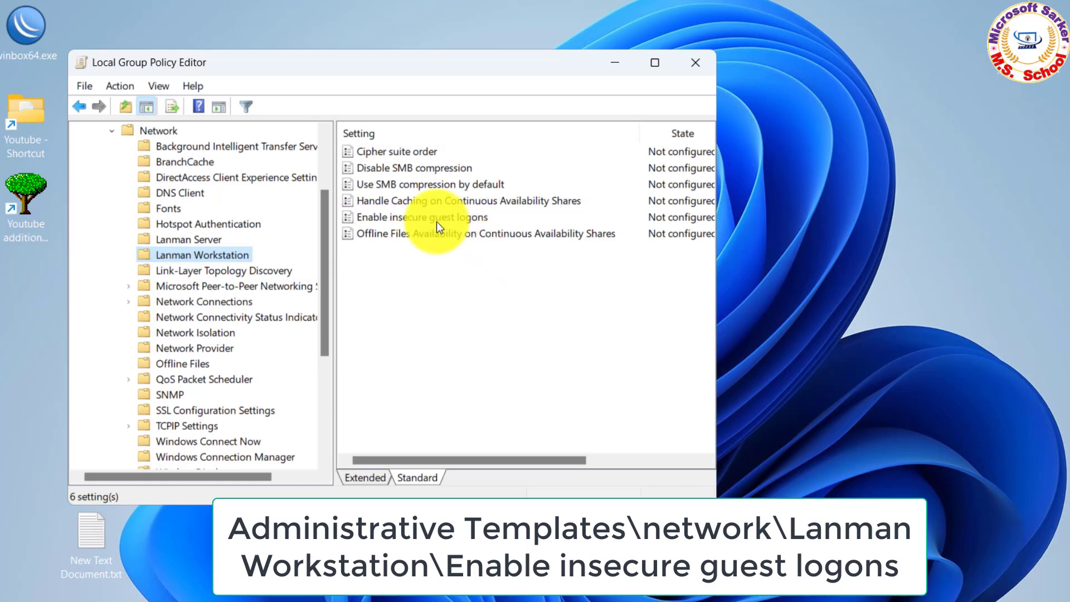
left_click(436, 218)
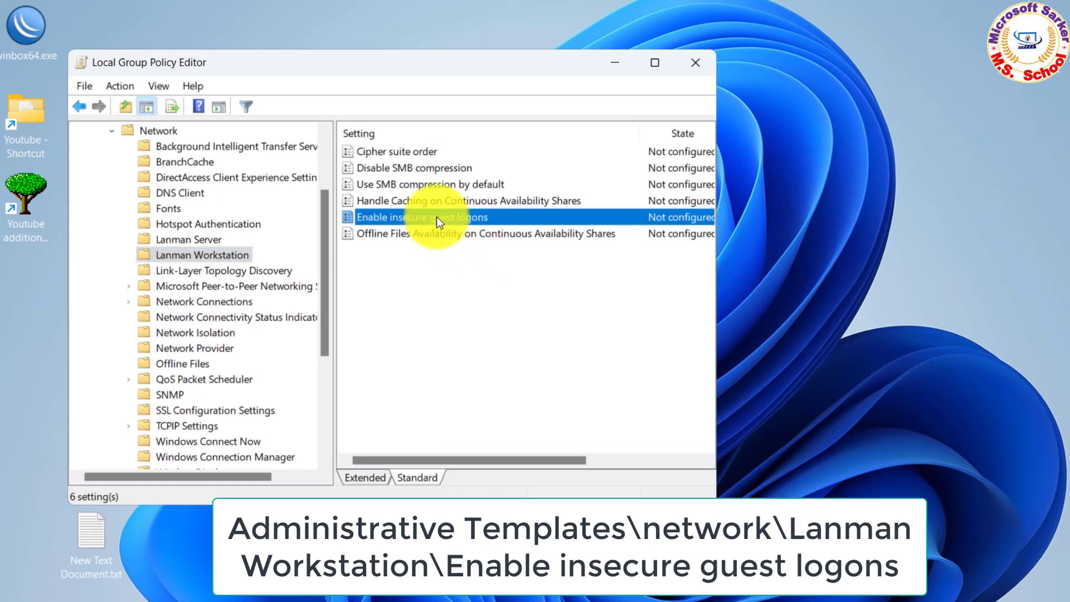
- Set Enable insecure guest logons to Enabled, apply and OK it, then close the Group Policy Editor
double_click(436, 217)
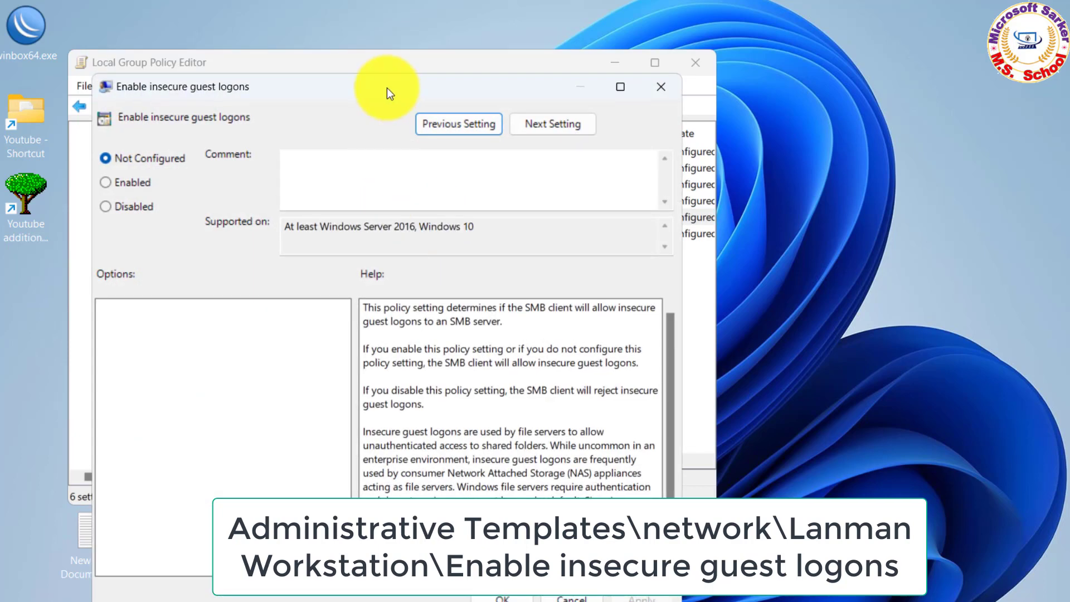
left_click_drag(367, 98, 444, 37)
left_click(182, 122)
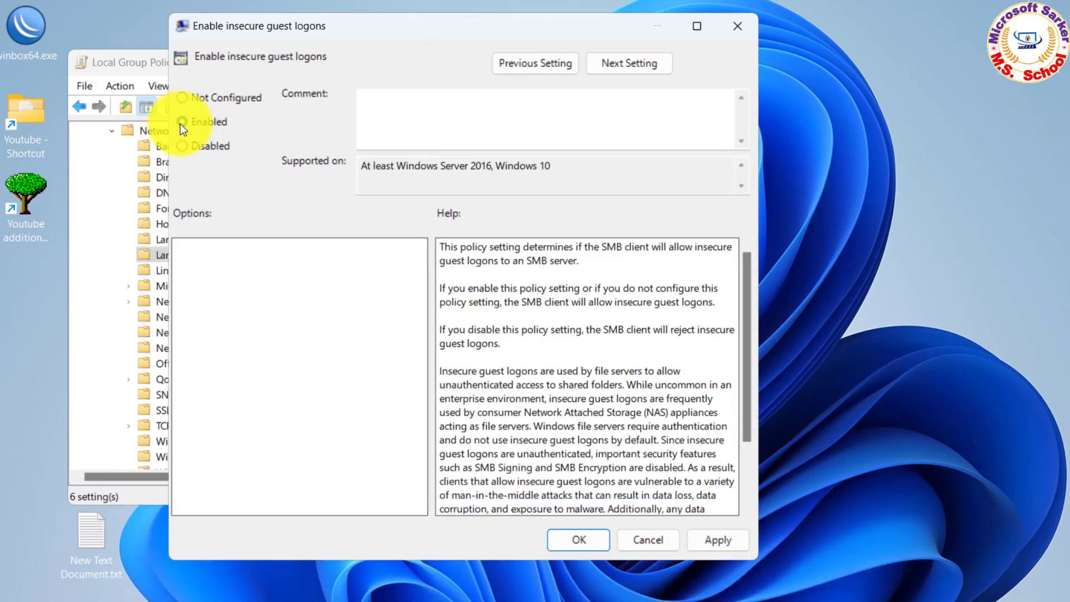
left_click_drag(170, 111, 235, 136)
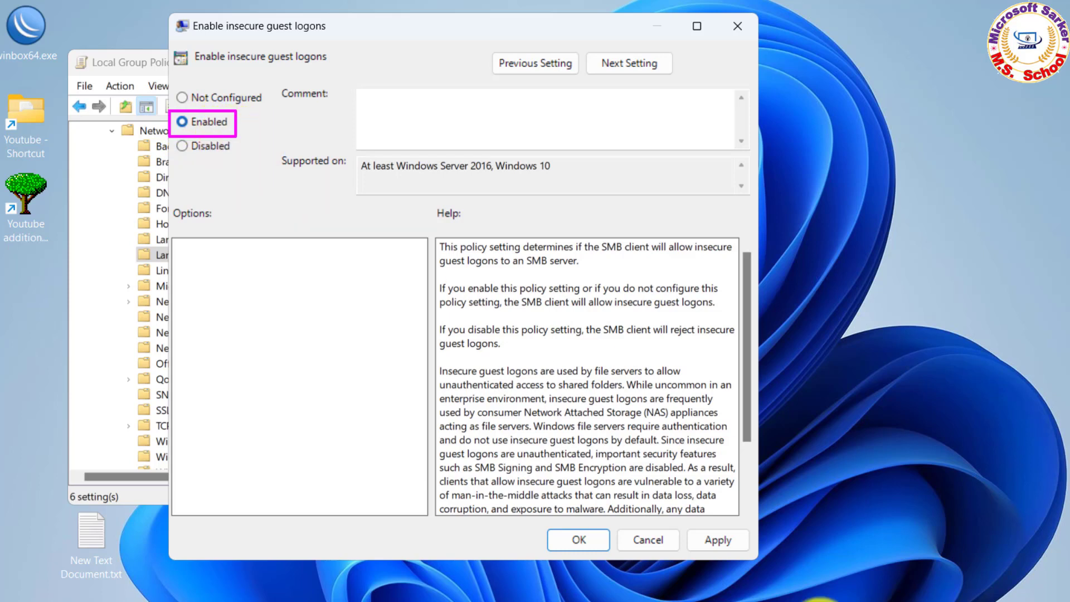
left_click(709, 541)
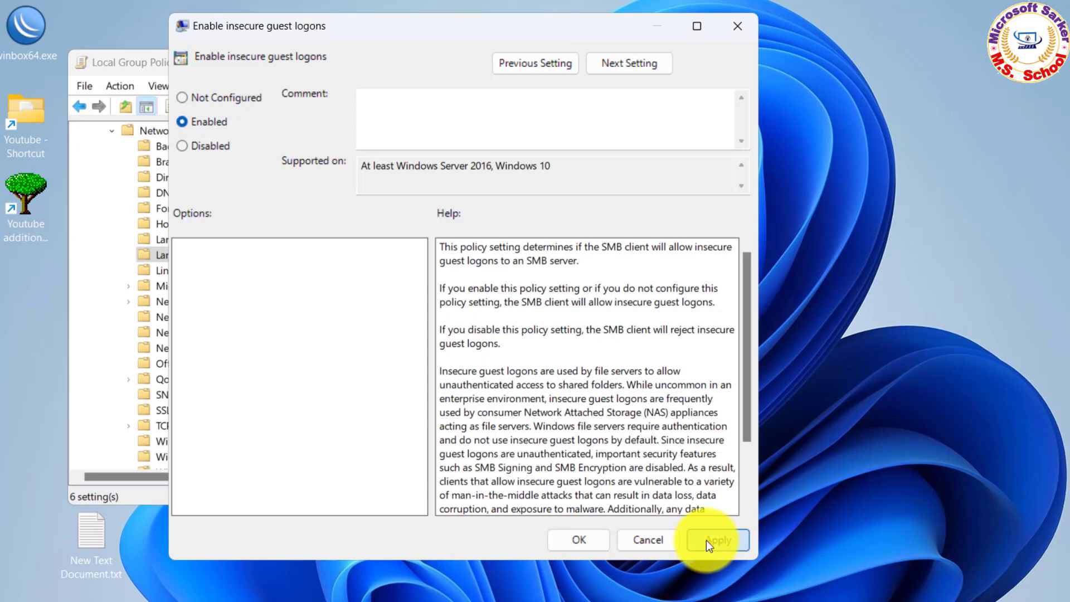
left_click(589, 545)
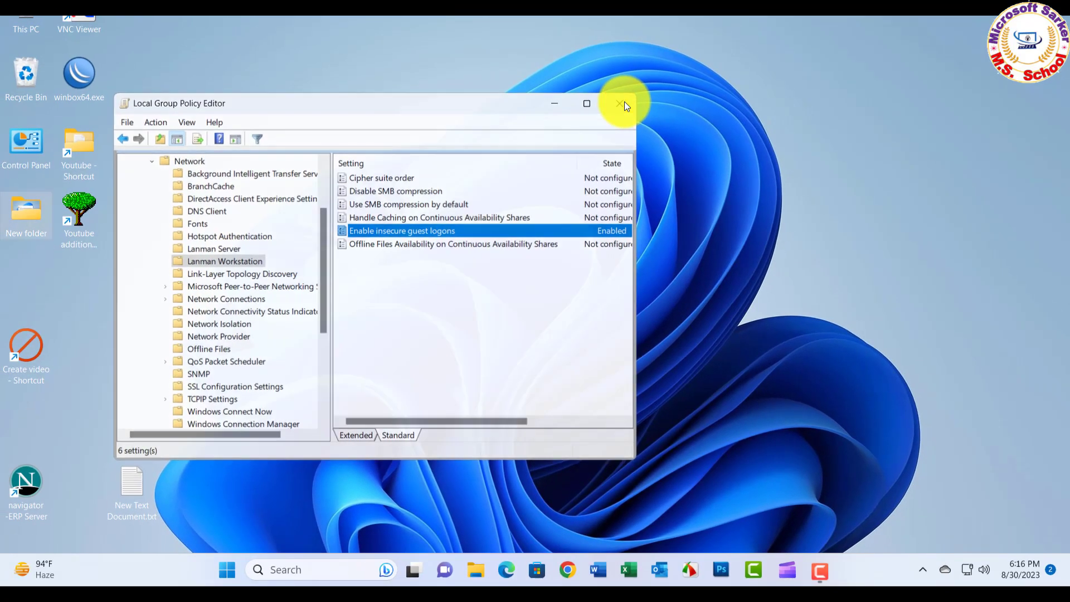
left_click(622, 103)
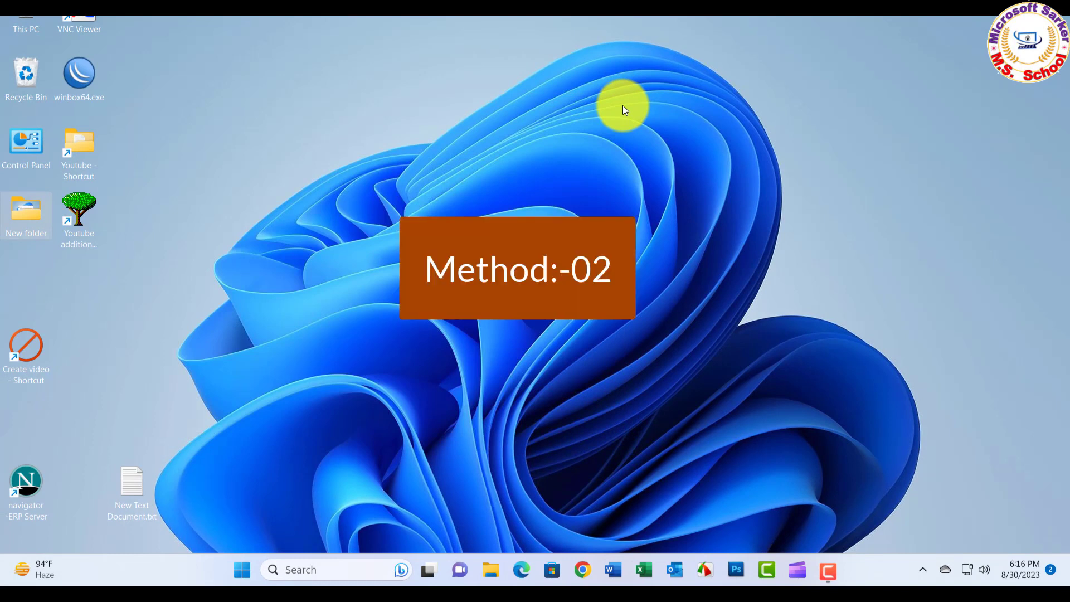
- Search Windows for Registry Editor and launch it from the best match
left_click(314, 571)
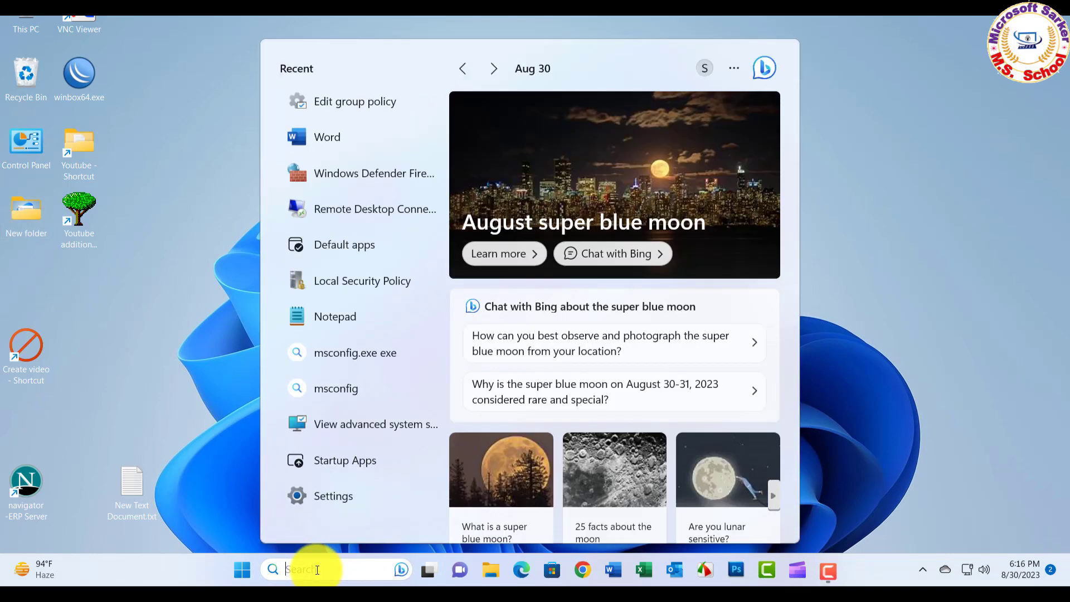
type("gre")
key("BackSpace")
key("BackSpace")
key("BackSpace")
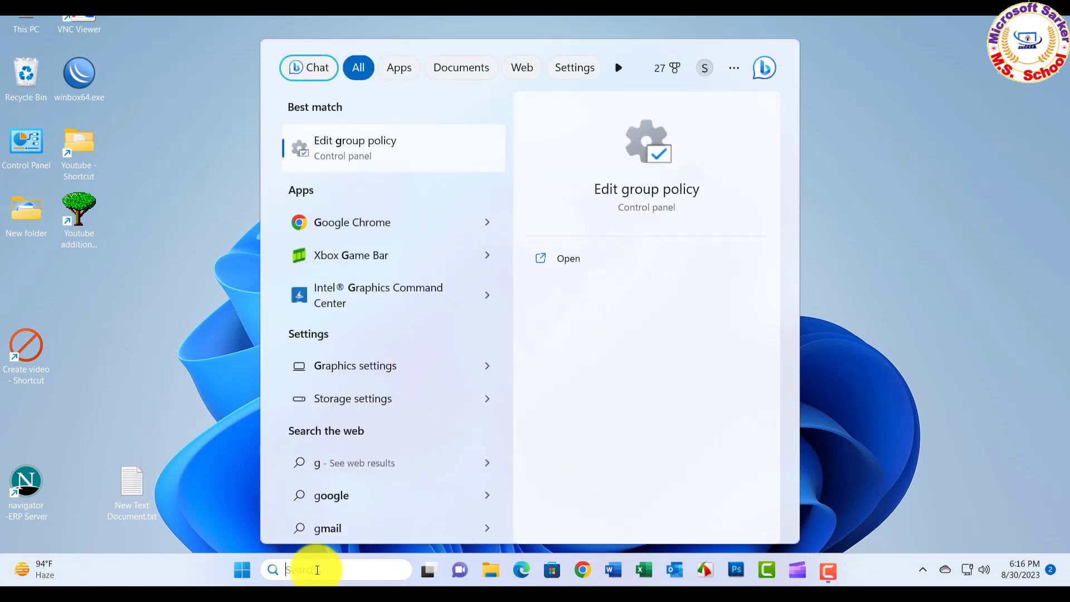
type("ret")
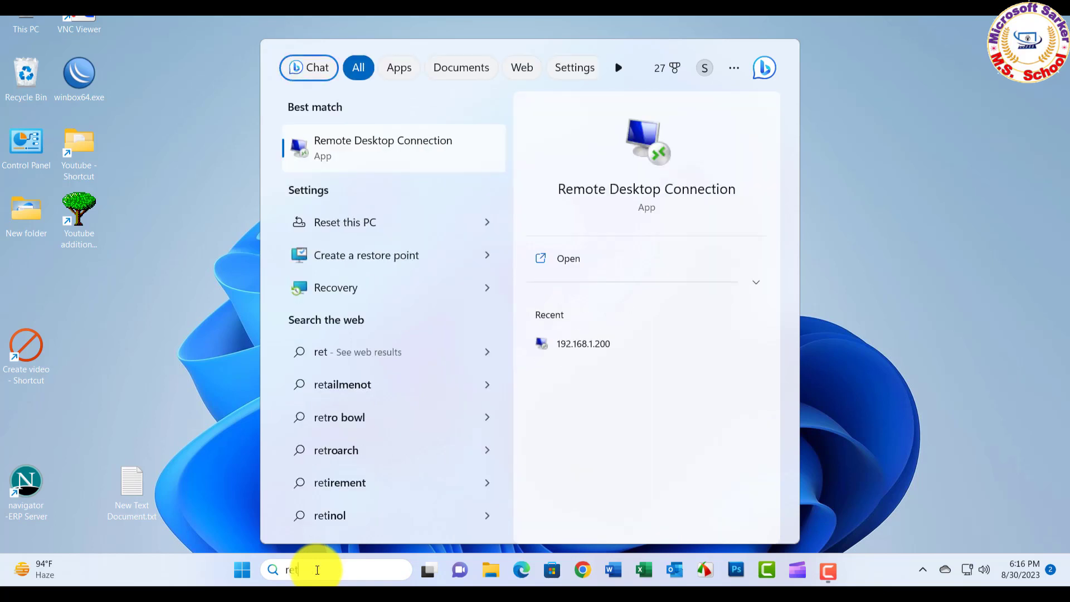
type("g")
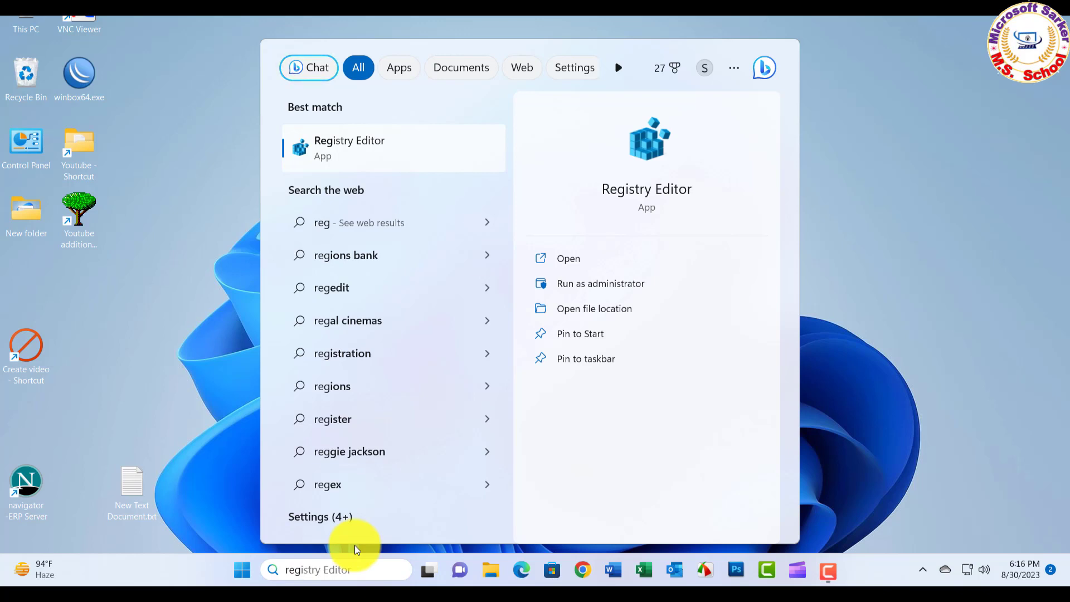
left_click_drag(276, 129, 451, 164)
left_click(451, 166)
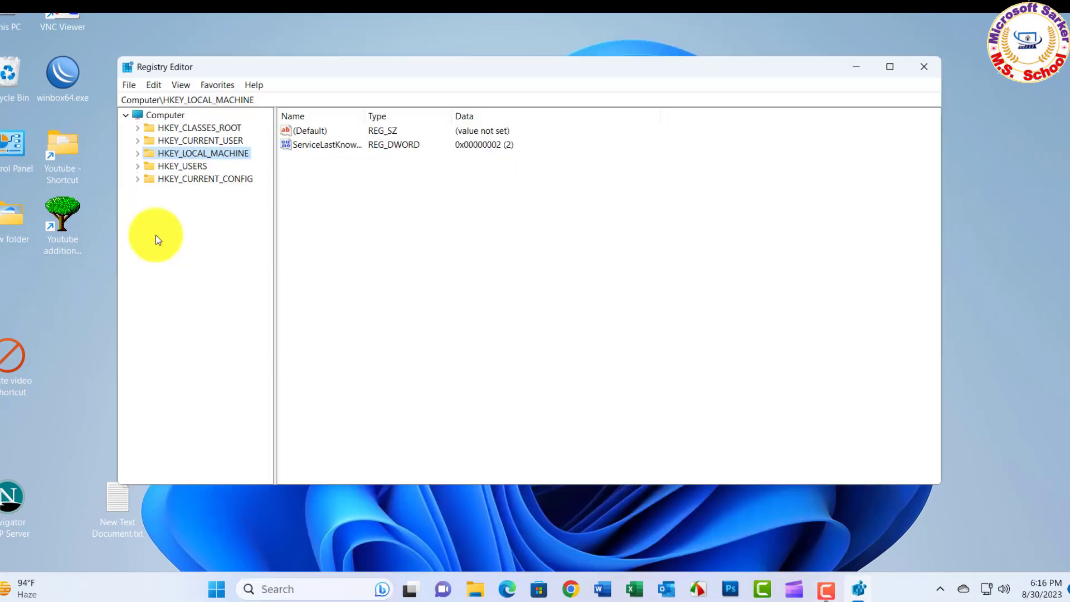
- Expand HKEY_LOCAL_MACHINE in the Registry Editor tree
mouse_move(63, 152)
left_mouse_down()
mouse_move(84, 164)
mouse_move(219, 175)
left_mouse_up()
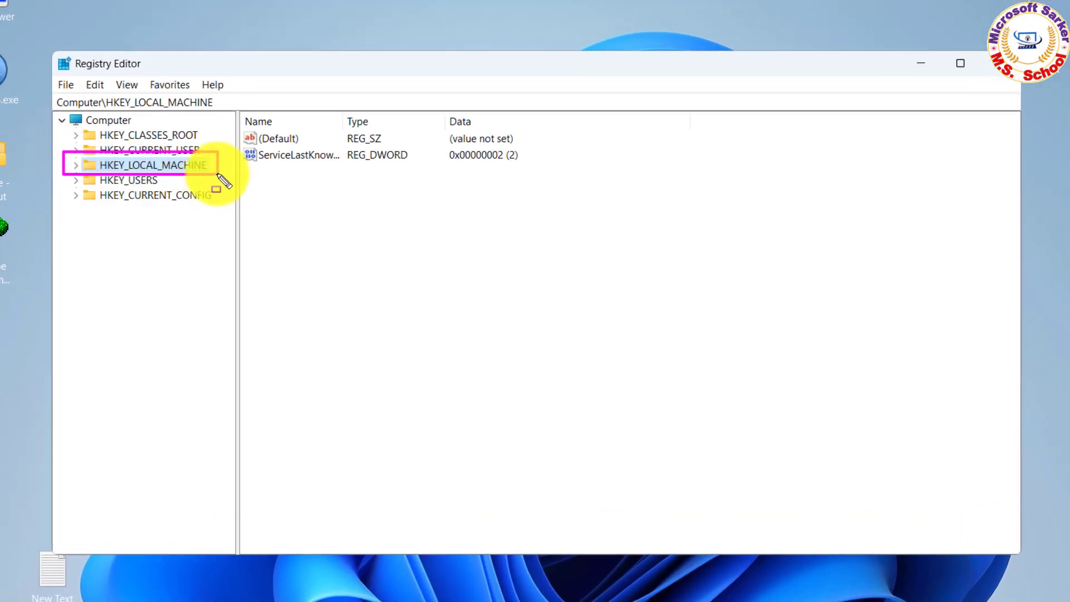
key("Escape")
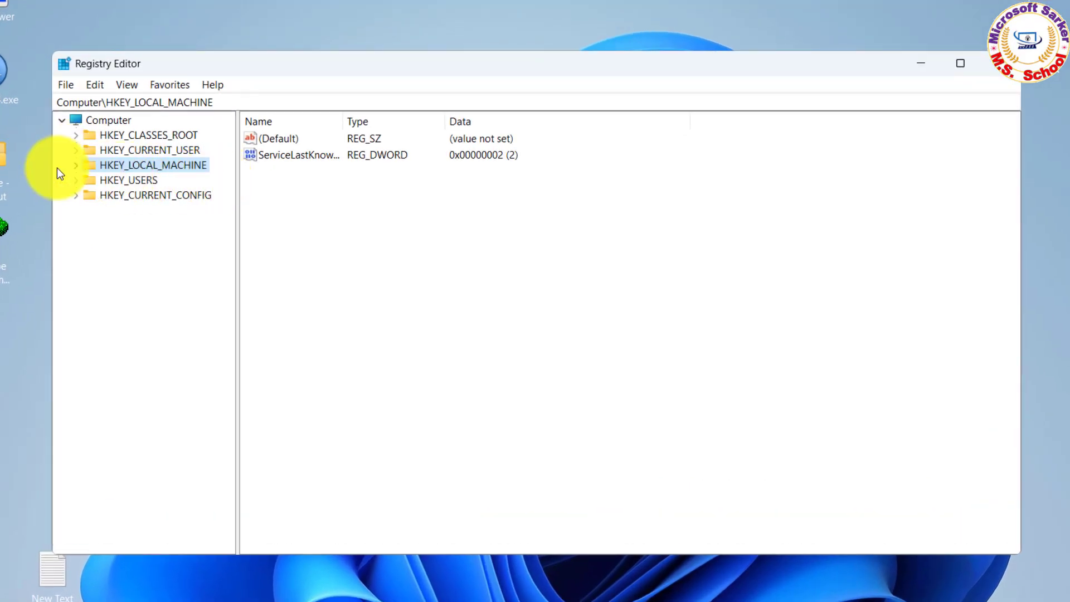
left_click(77, 165)
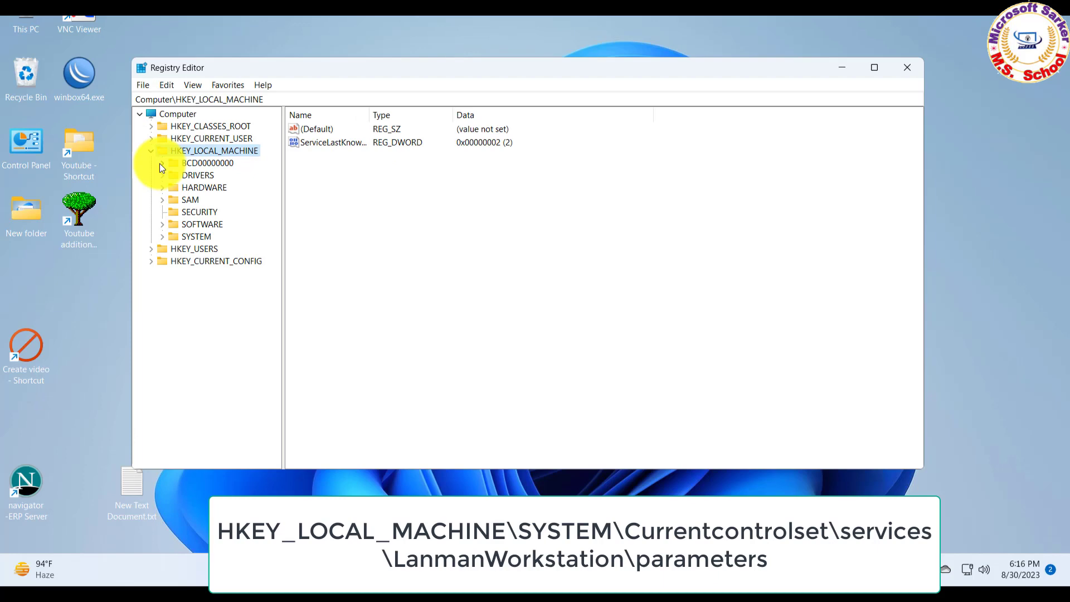
key("ctrl+2")
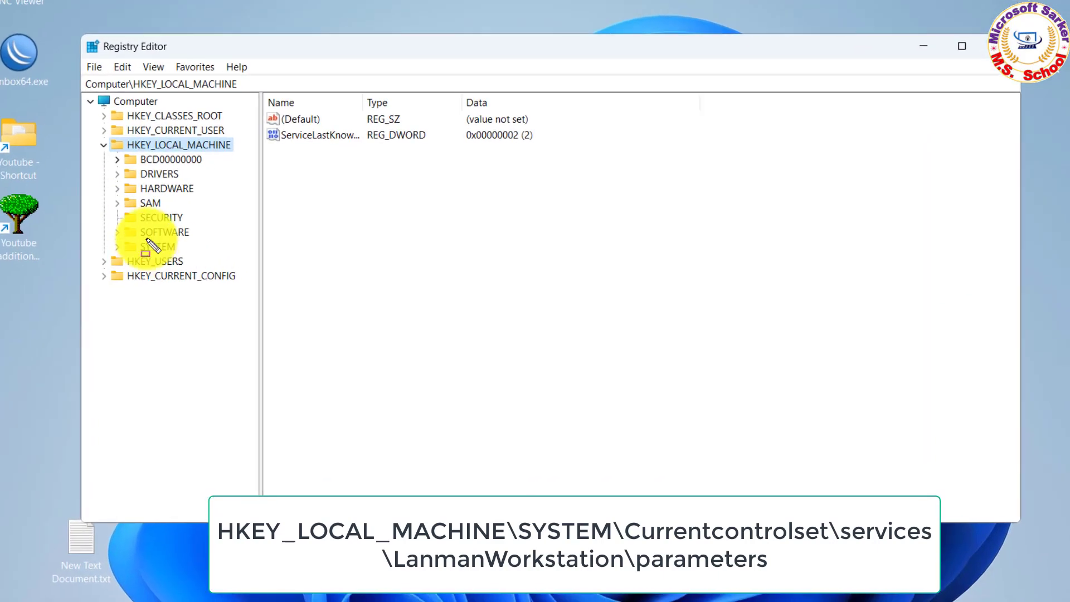
left_click_drag(107, 241, 180, 253)
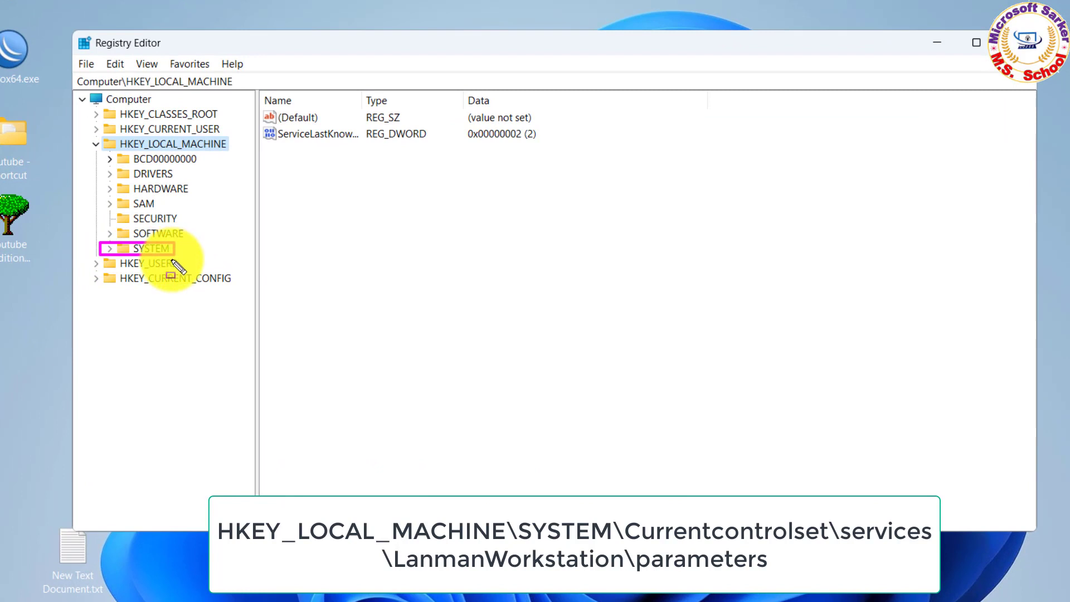
key("Escape")
- Expand SYSTEM and then CurrentControlSet beneath it
left_click(107, 252)
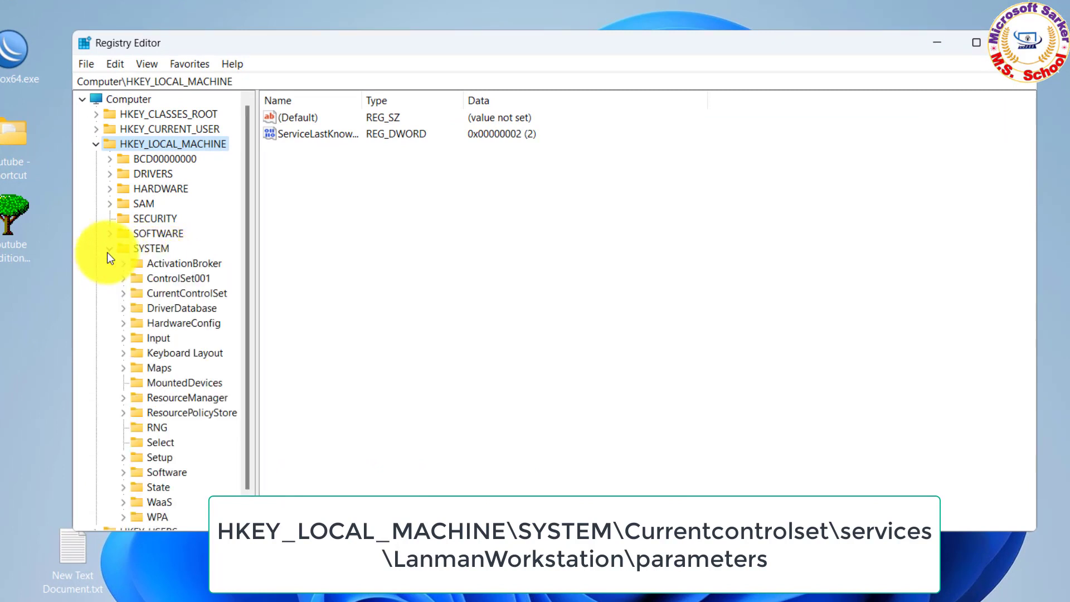
key("ctrl+2")
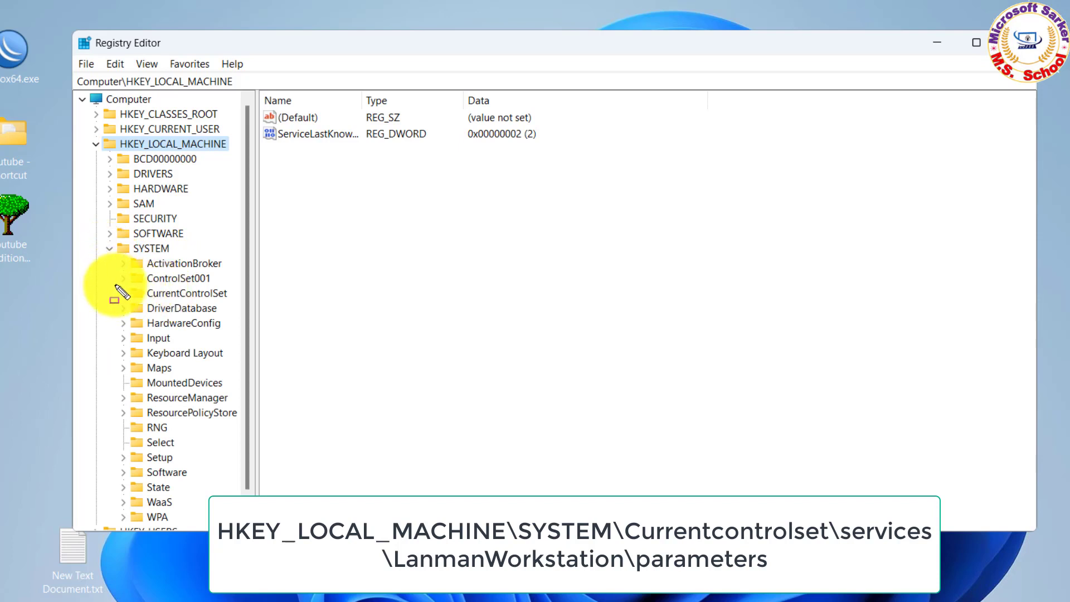
mouse_move(112, 282)
left_mouse_down()
mouse_move(279, 310)
mouse_move(240, 305)
left_mouse_up()
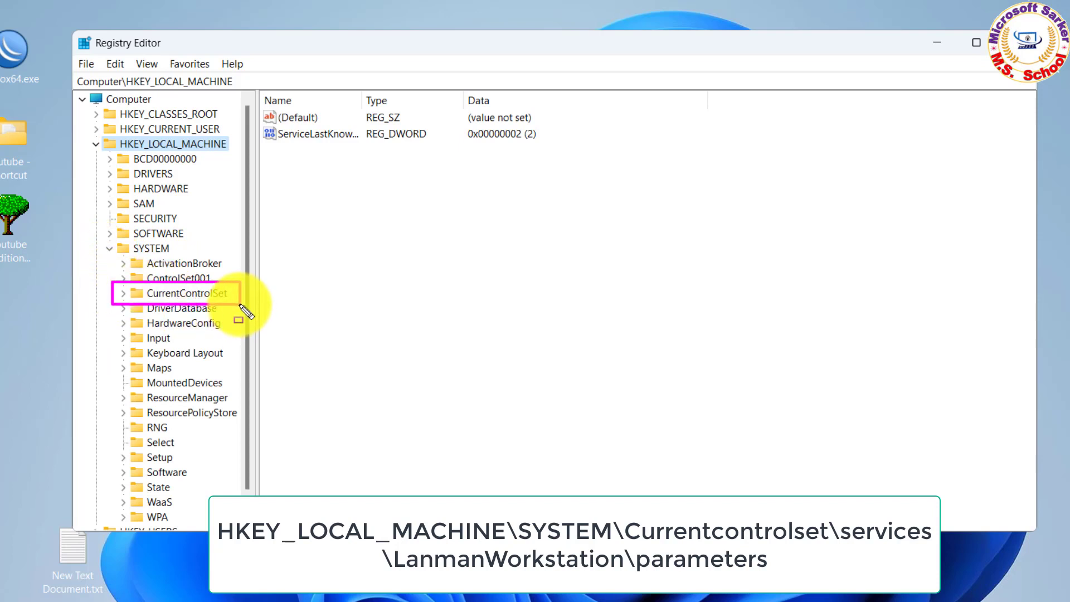
key("Escape")
left_click(124, 294)
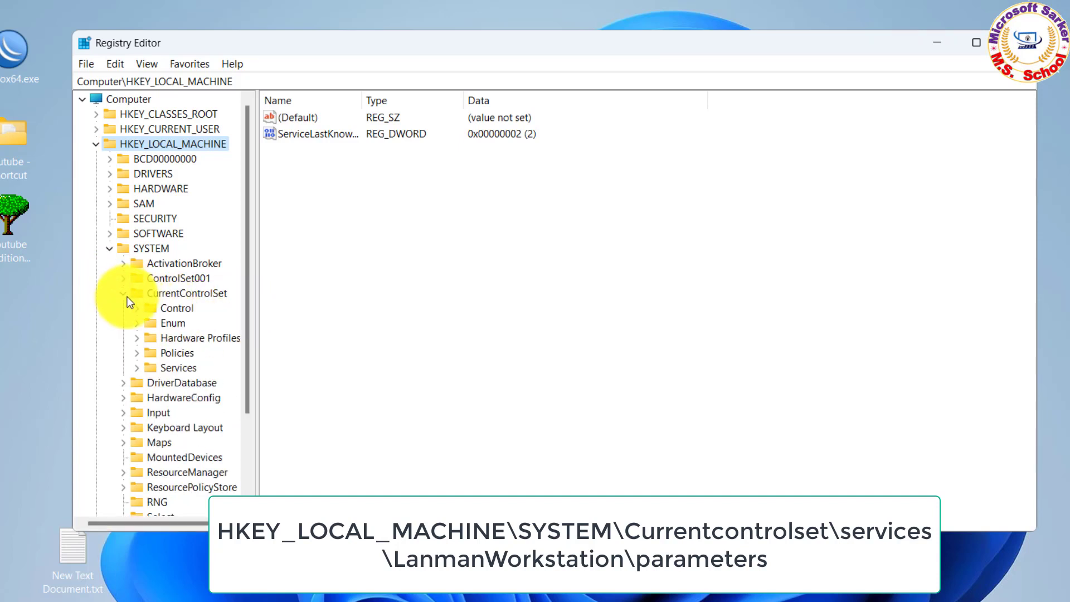
left_click_drag(127, 357, 205, 379)
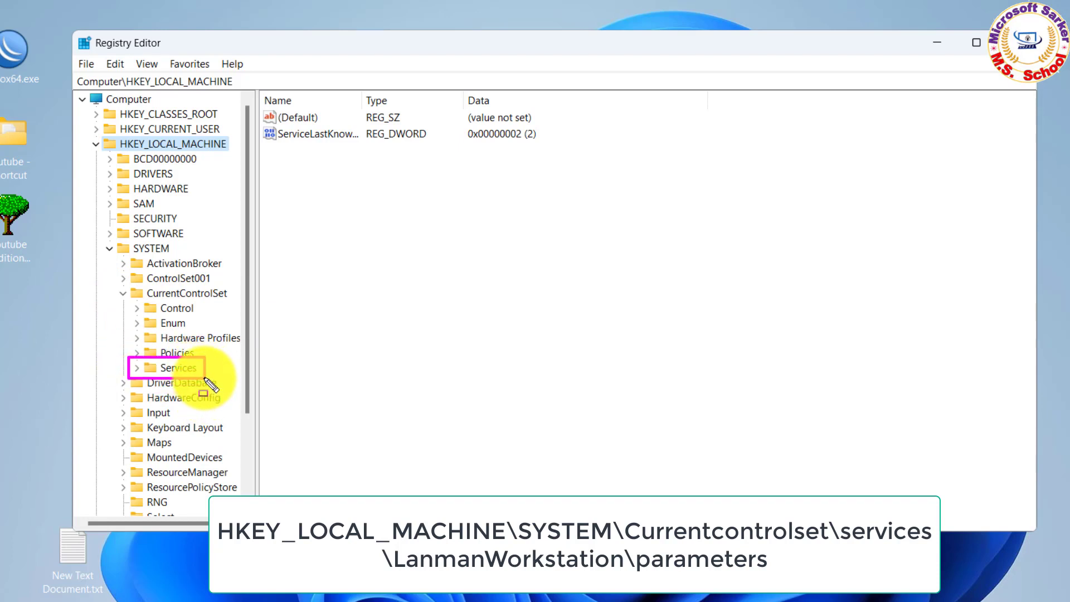
key("Escape")
- Expand Services, scroll down to LanmanWorkstation and expand it to show Linkage, NetworkProvider and Parameters
left_click(136, 368)
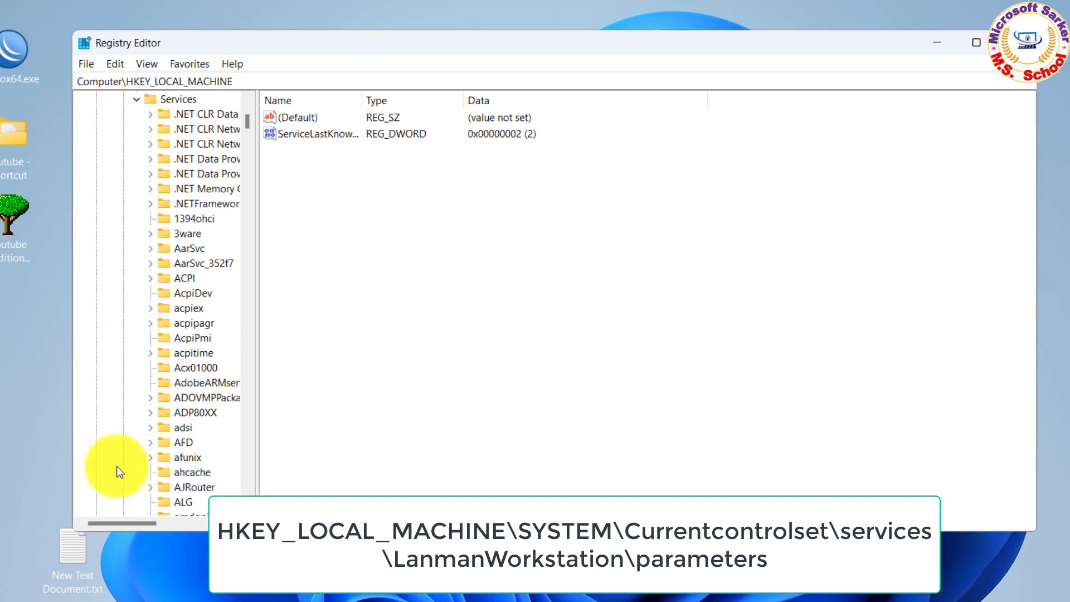
left_click_drag(136, 521, 153, 522)
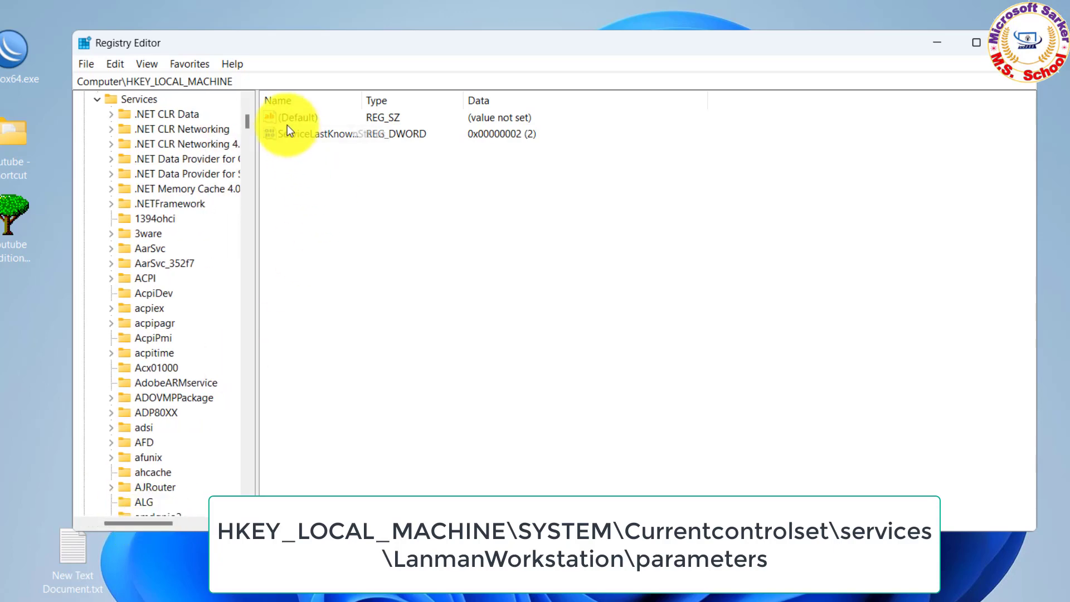
left_click_drag(250, 123, 247, 261)
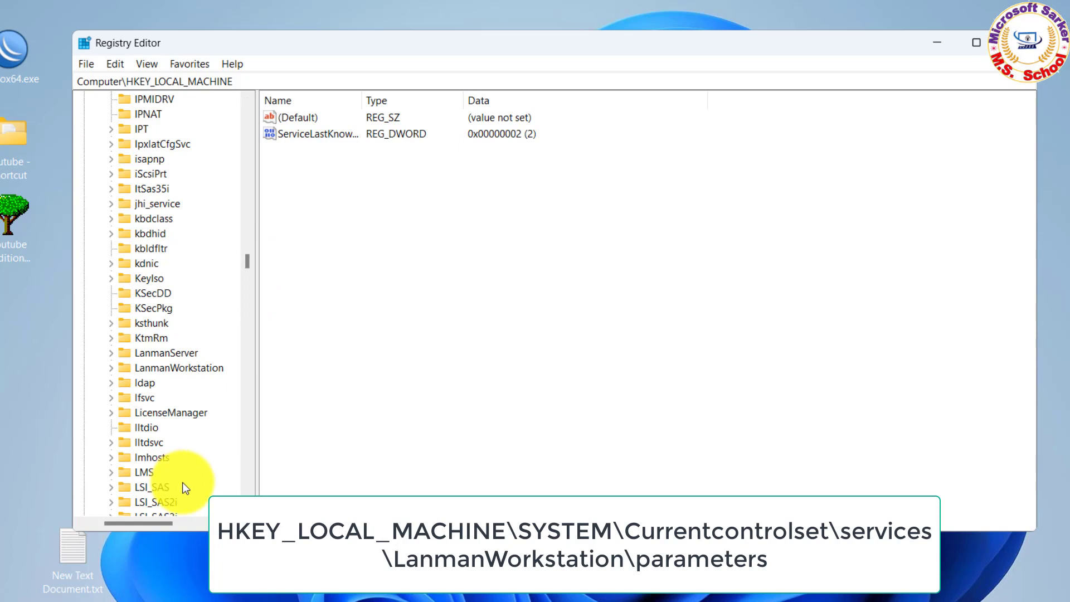
left_click_drag(100, 360, 228, 379)
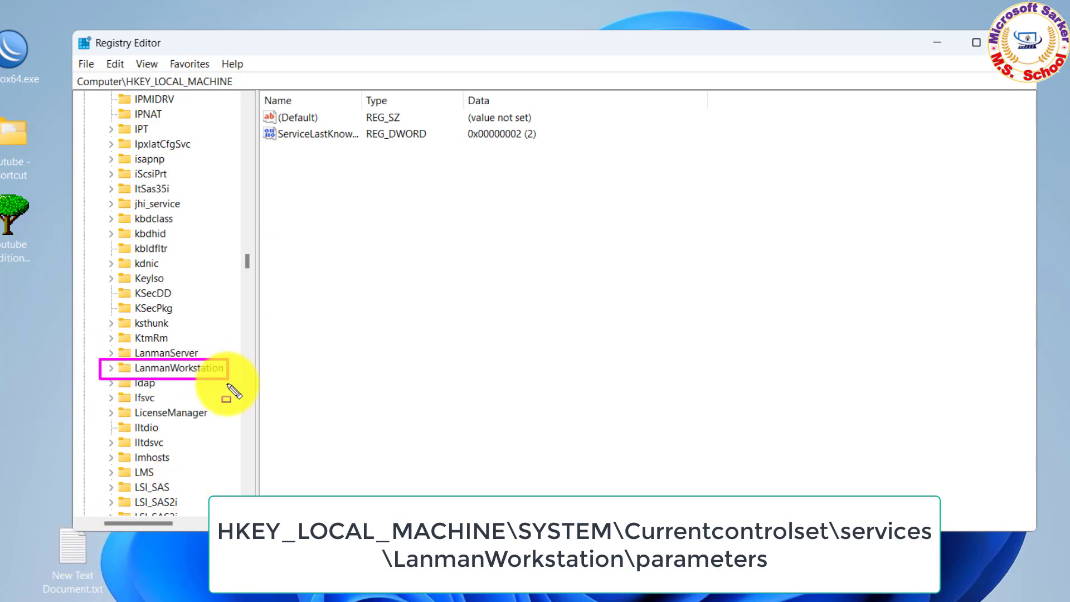
key("Escape")
left_click(112, 368)
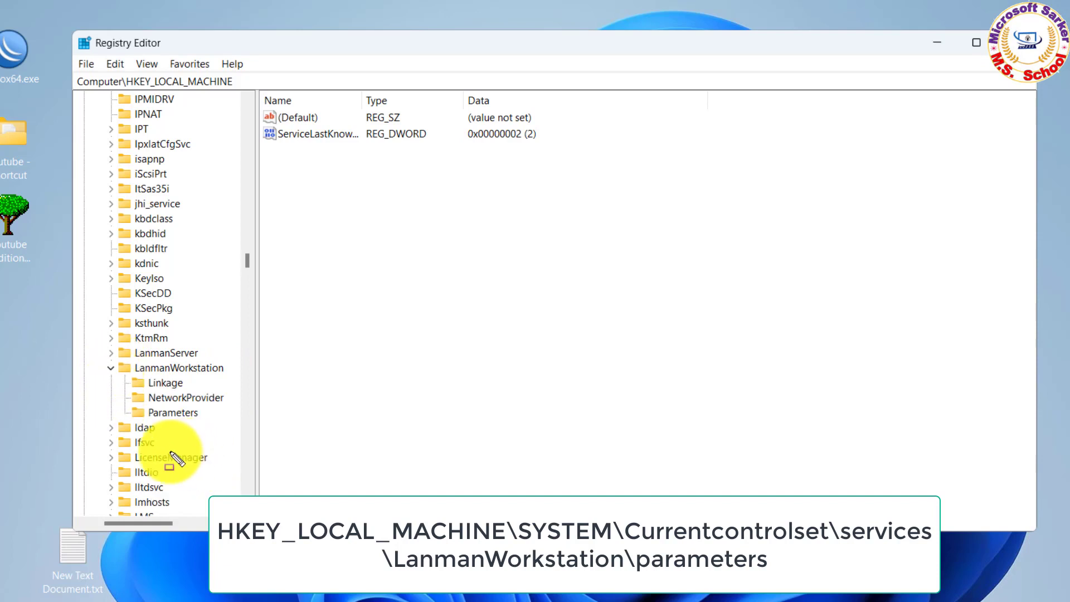
left_click_drag(115, 402, 201, 422)
key("Escape")
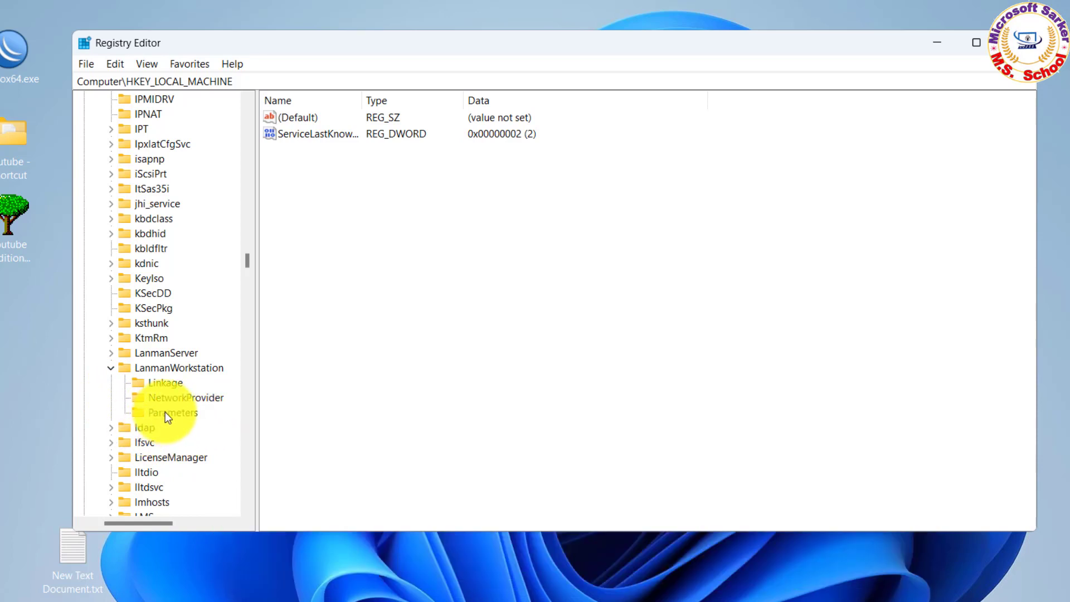
- Select LanmanWorkstation's Parameters key and widen the Name column so value names read fully
left_click(165, 414)
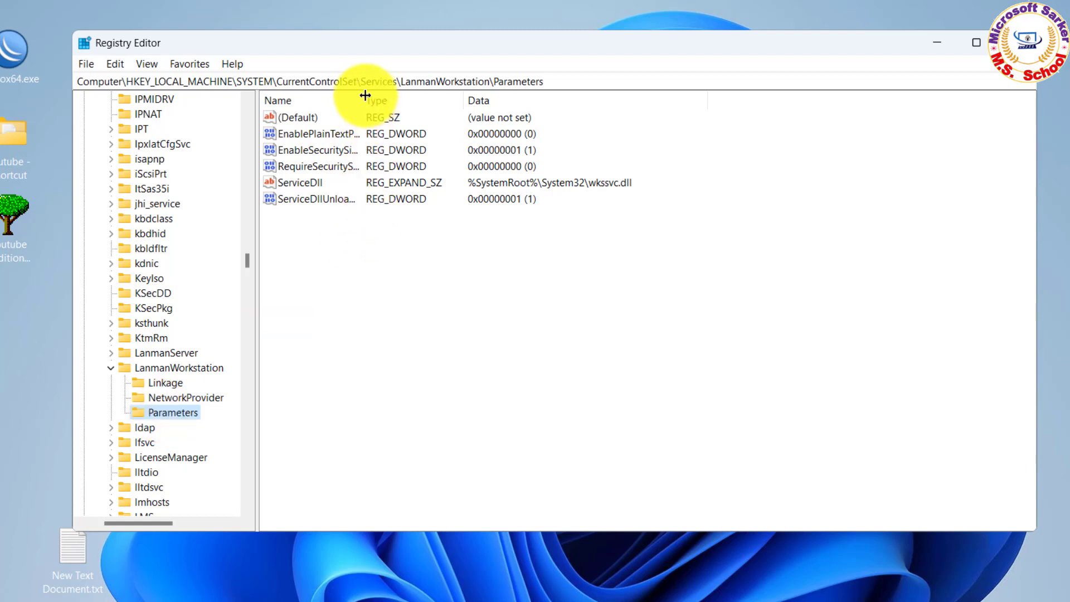
left_click_drag(362, 95, 402, 95)
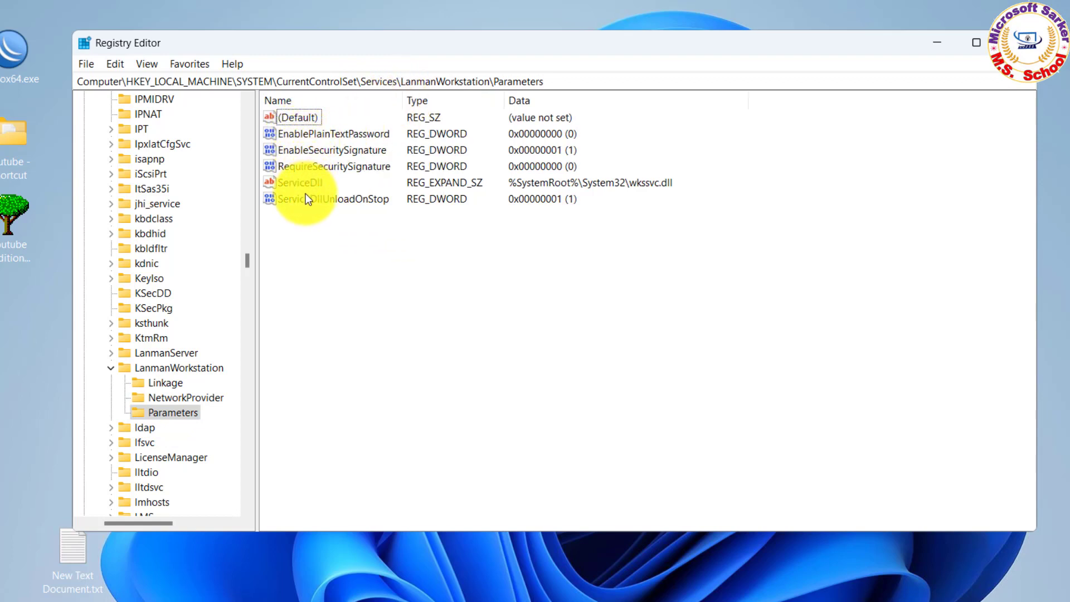
- Add a DWORD (32-bit) value named AllowInsecureGuestAuth to Parameters, correcting its truncated name
right_click(329, 259)
mouse_move(377, 271)
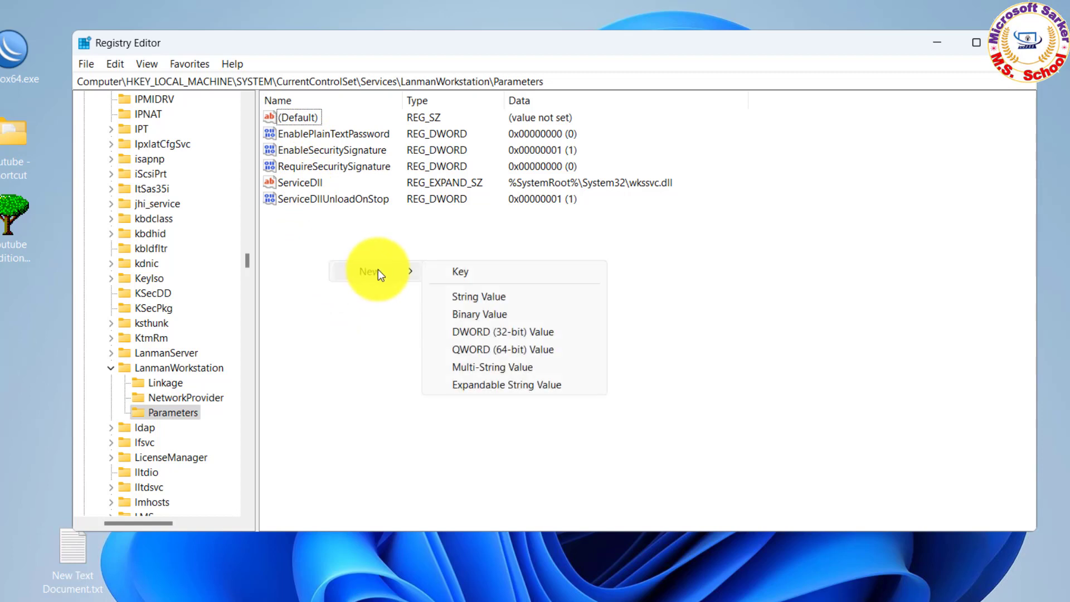
left_click(494, 333)
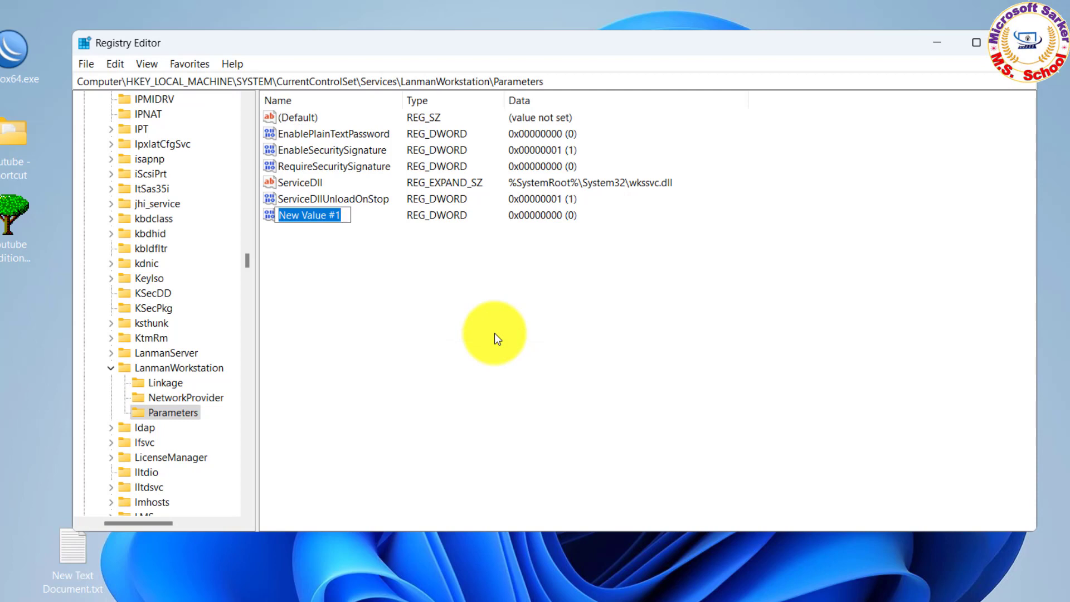
type("A")
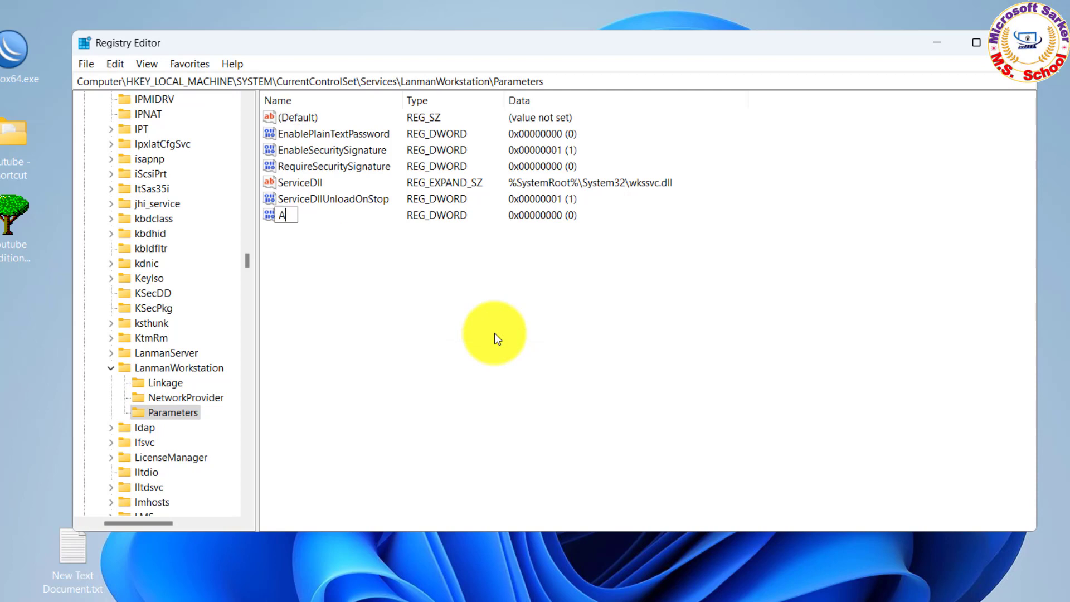
type("llowInsecureGuestAut")
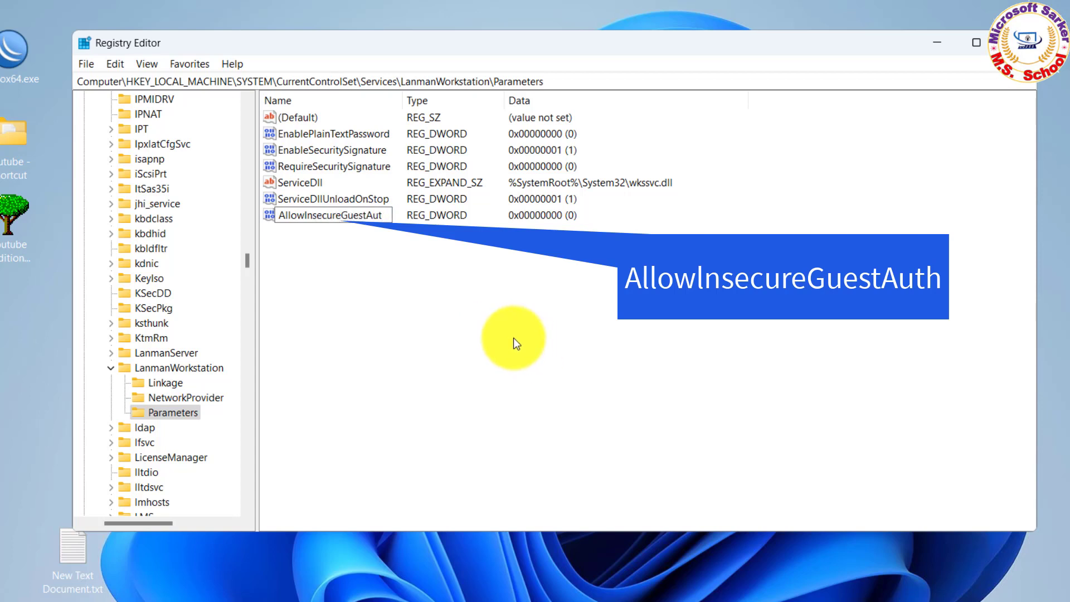
key("Return")
right_click(351, 219)
left_click(407, 281)
left_click(385, 215)
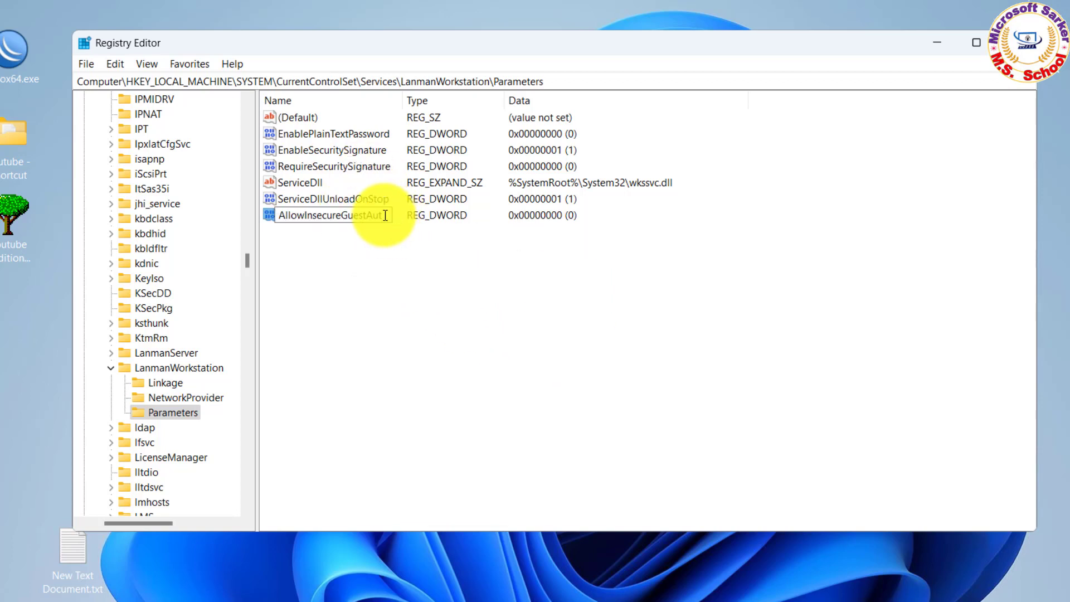
type("h")
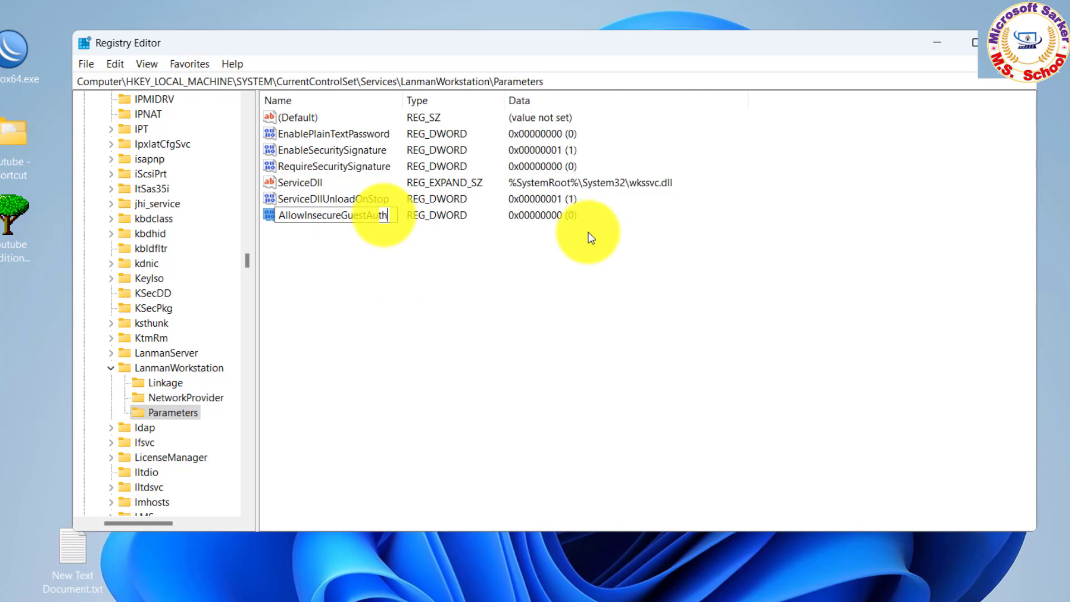
key("Return")
- Change AllowInsecureGuestAuth's value data from 0 to 1 and confirm
double_click(328, 214)
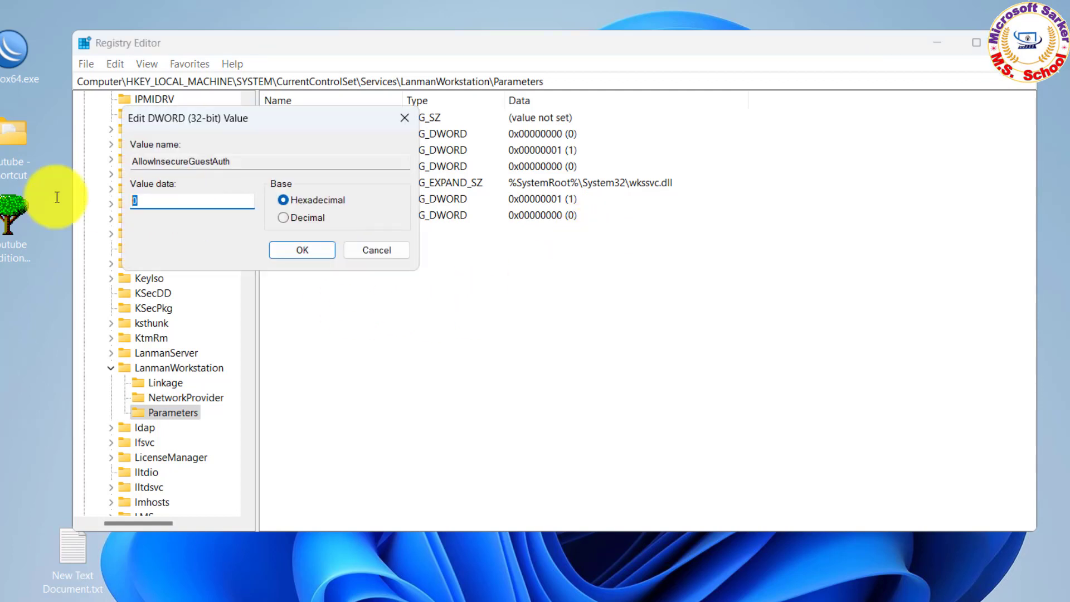
type("1")
left_click(304, 255)
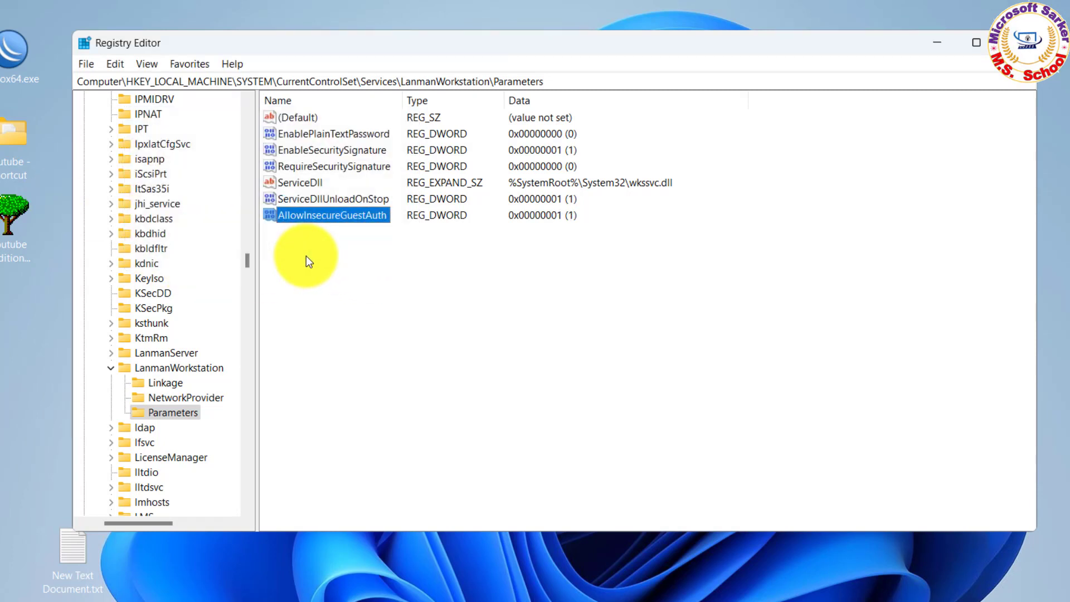